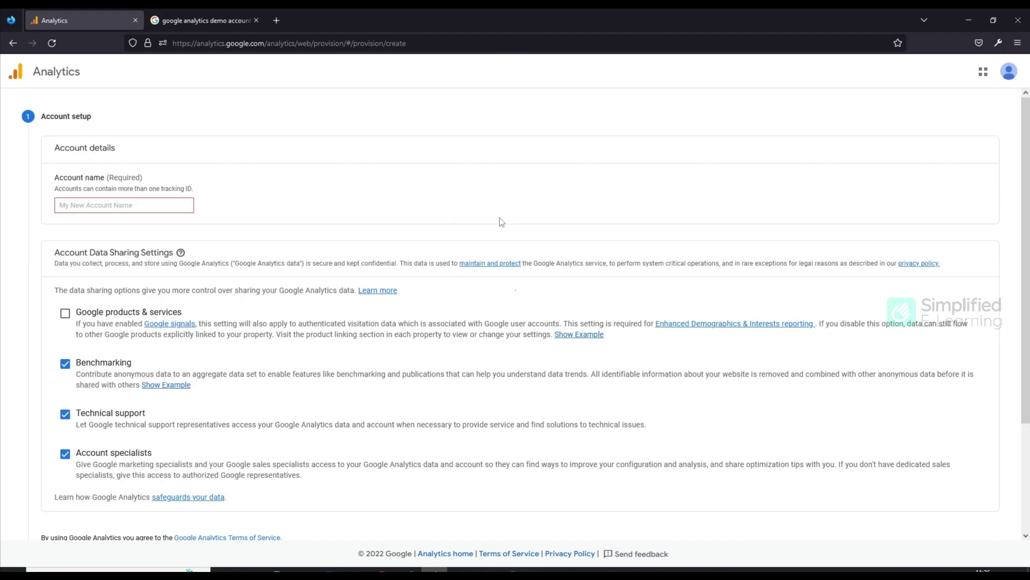
Step: Name the new Analytics account Simplified E-Learning
click(175, 208)
text(Simplified)
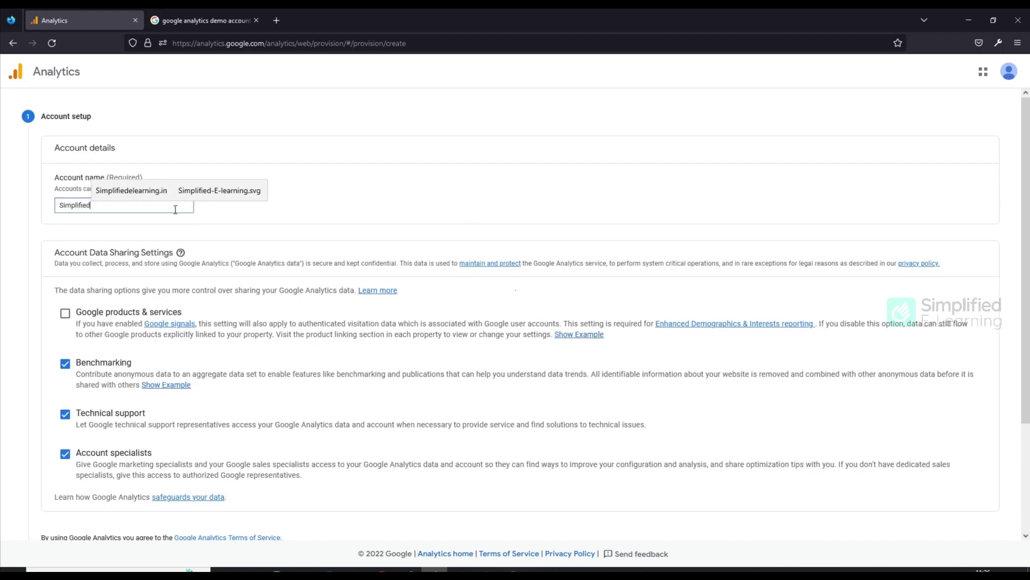
text( E-Learning)
click(358, 192)
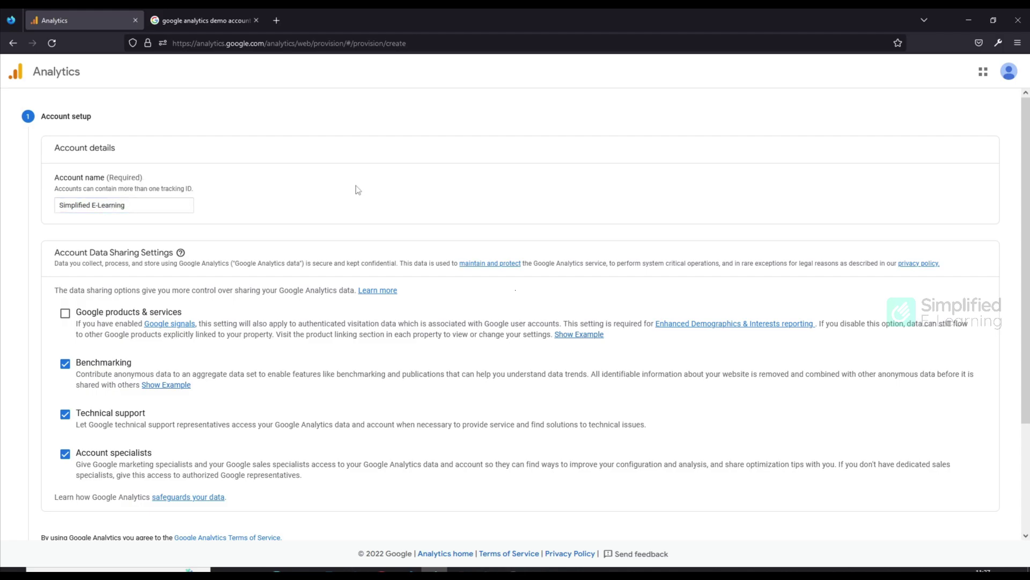
Step: Enable data sharing with Google products & services and continue to the property setup
scroll(284, 259, down, 2)
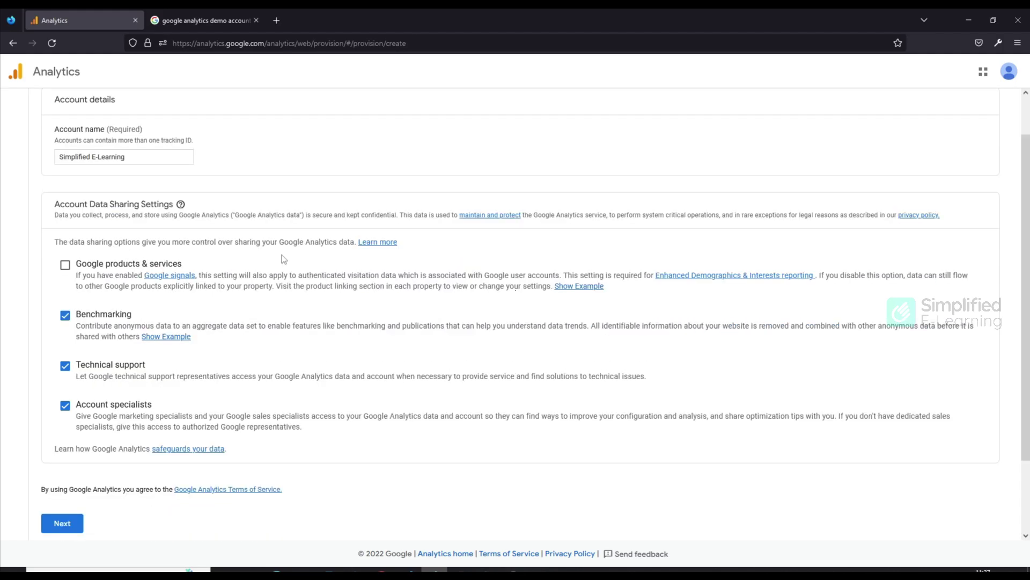
click(65, 265)
click(62, 523)
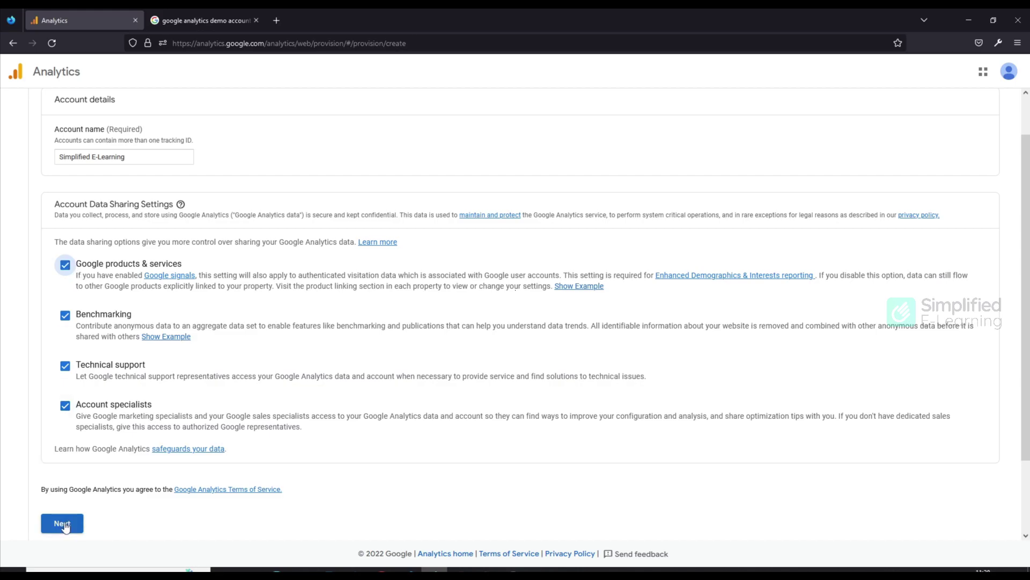
Step: Name the Google Analytics 4 property Blog
click(135, 267)
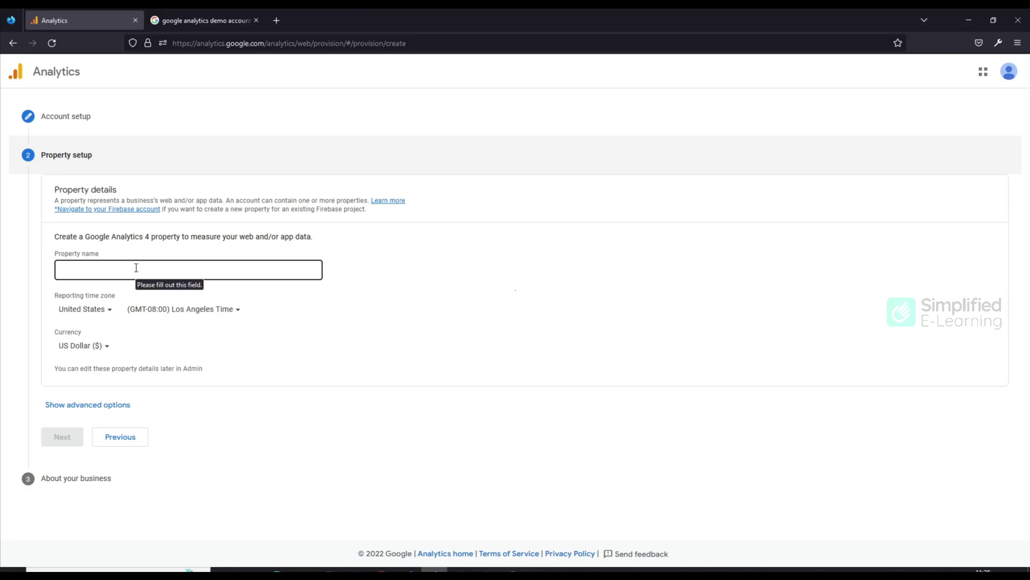
click(136, 268)
text(Blog)
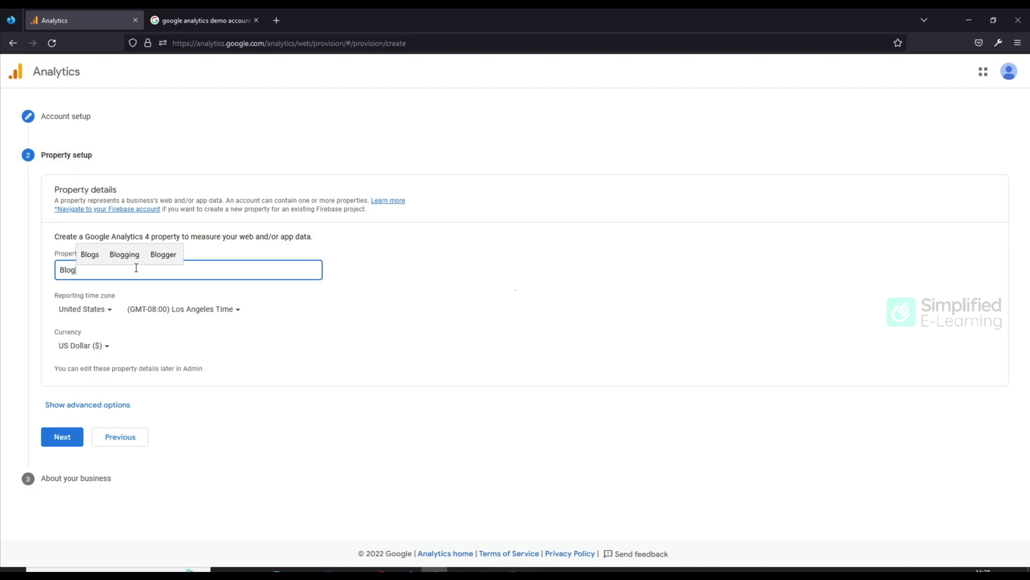
click(289, 250)
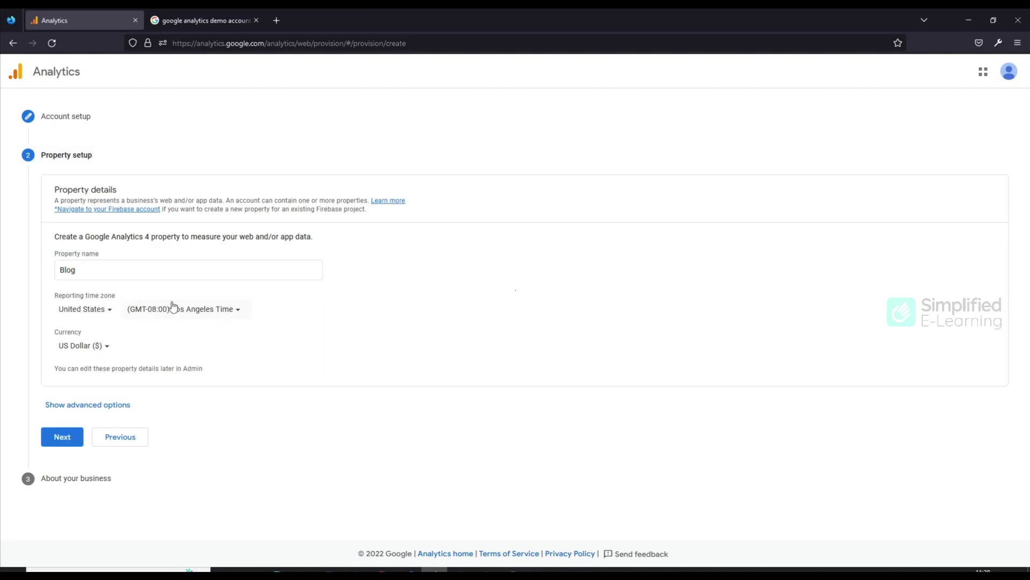
Step: Set the property's reporting time zone to India and its currency to Indian Rupee, and continue to the business information
click(112, 312)
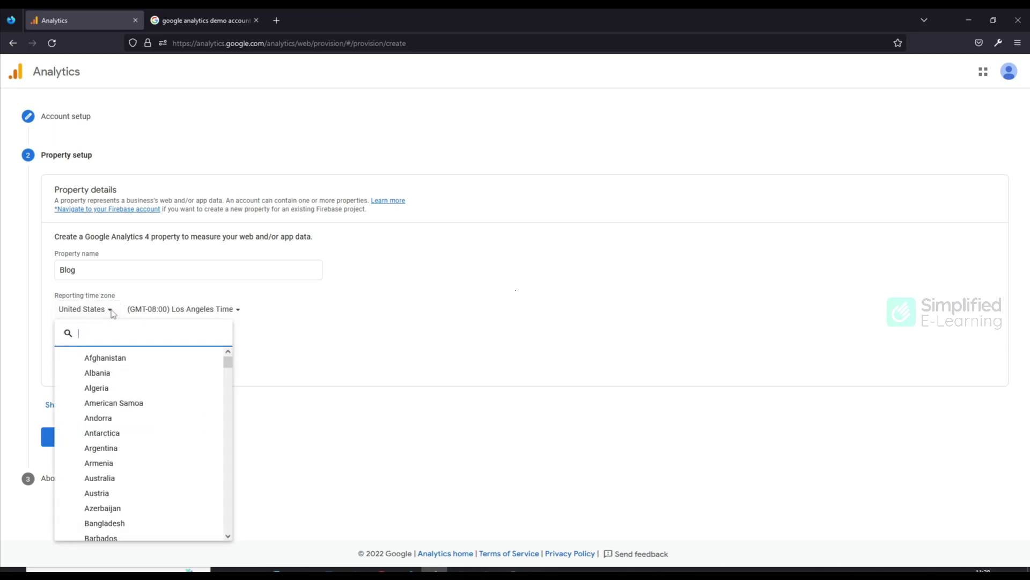
text(ind)
click(104, 374)
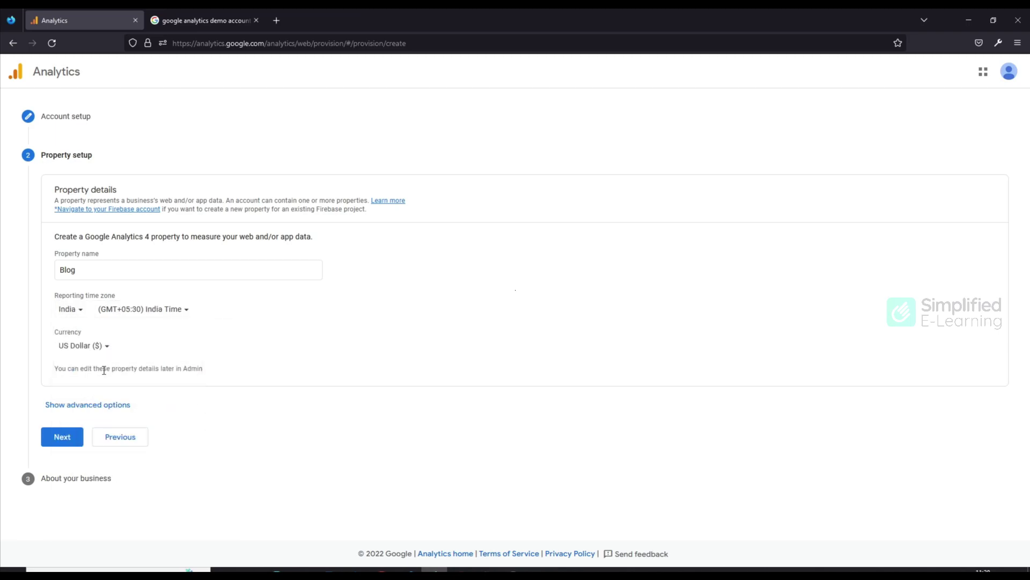
click(107, 347)
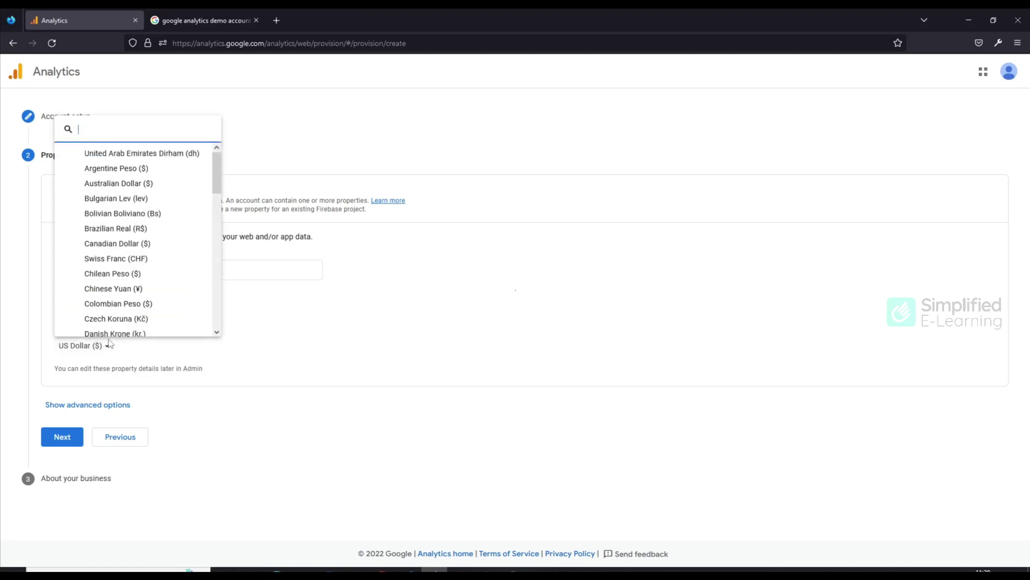
text(rup)
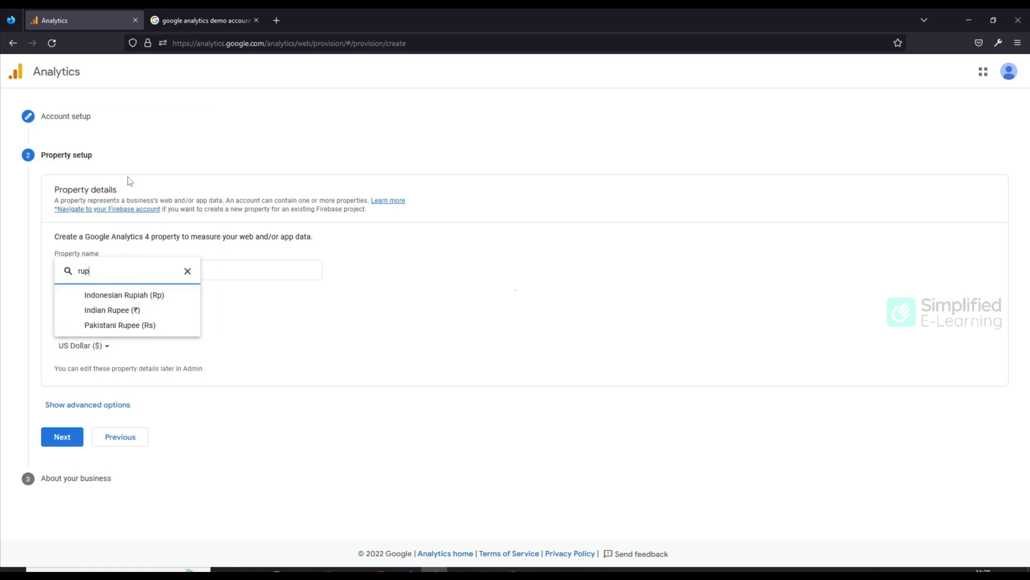
click(113, 308)
click(77, 442)
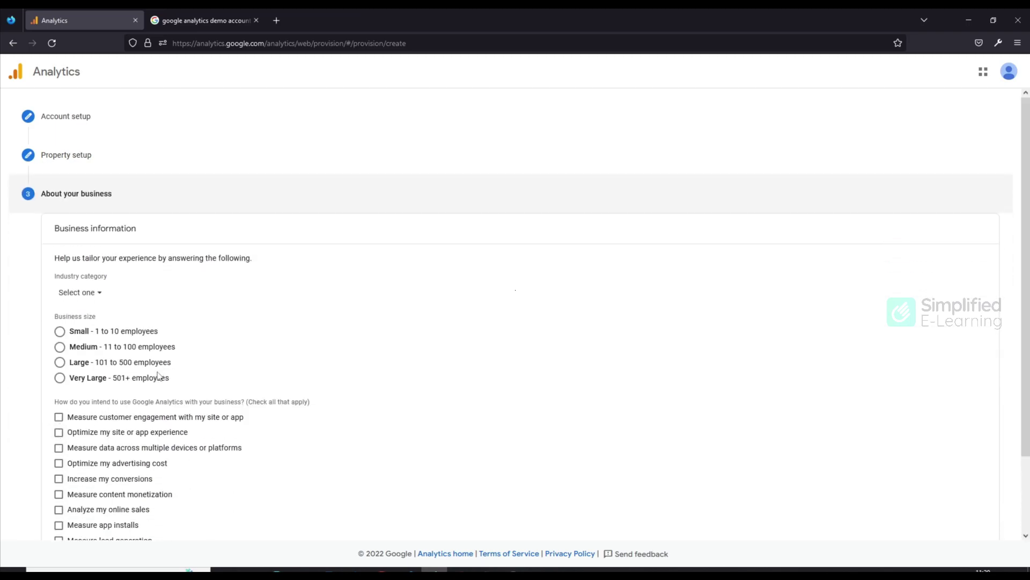
Step: Set the industry category to Other and the business size to Small, 1 to 10 employees
click(94, 296)
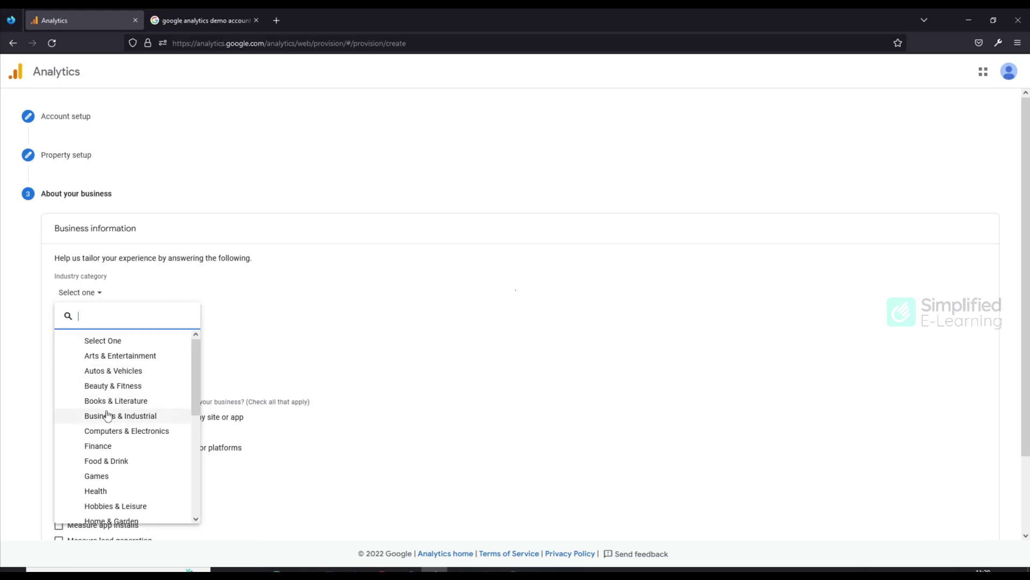
scroll(108, 416, down, 5)
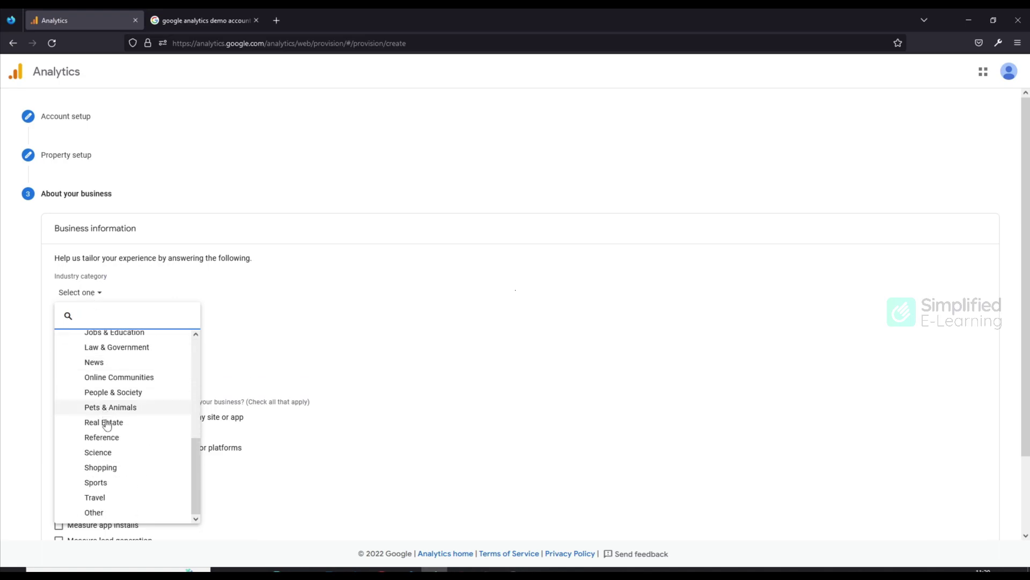
click(105, 513)
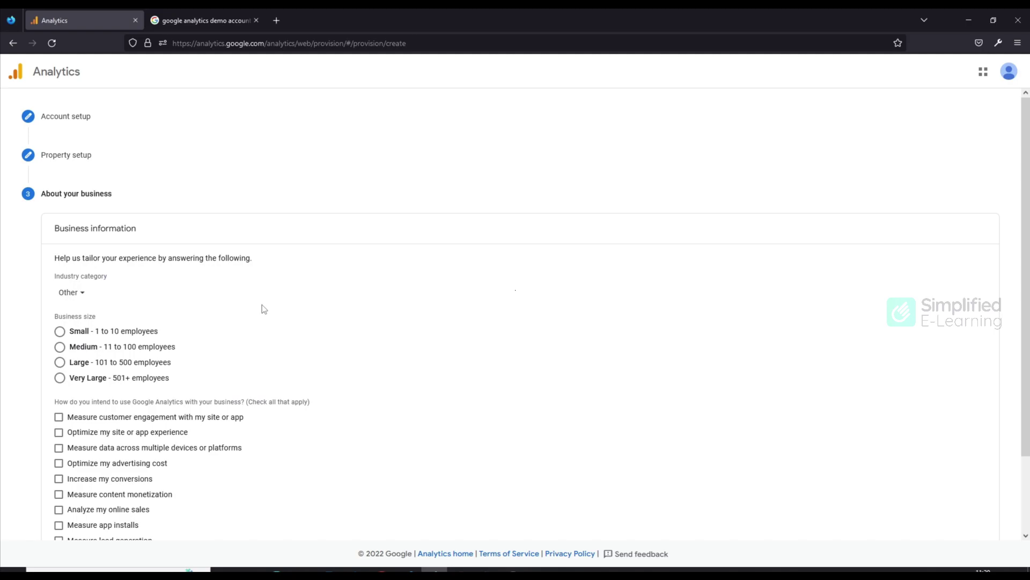
click(60, 331)
Step: Select every intended use of Google Analytics except Other, from customer engagement to lead generation, and submit the account for creation
scroll(303, 343, down, 2)
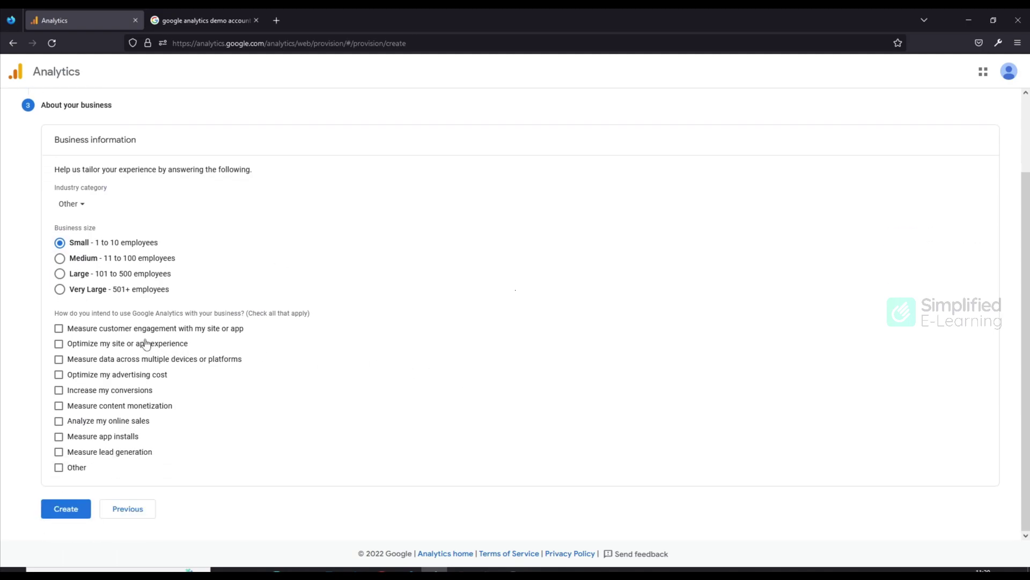
click(60, 330)
click(60, 345)
click(59, 361)
click(60, 376)
click(59, 391)
click(59, 407)
click(59, 422)
click(60, 438)
click(60, 454)
click(72, 509)
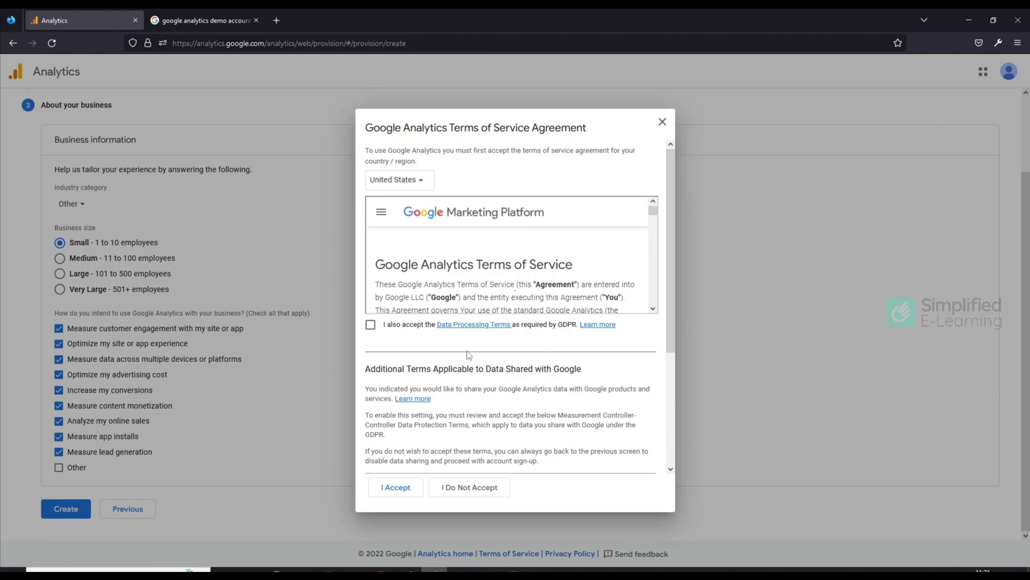
Step: Accept the Terms of Service, including the GDPR Data Processing Terms and the Measurement Controller-Controller Data Protection Terms
click(370, 327)
scroll(529, 377, down, 3)
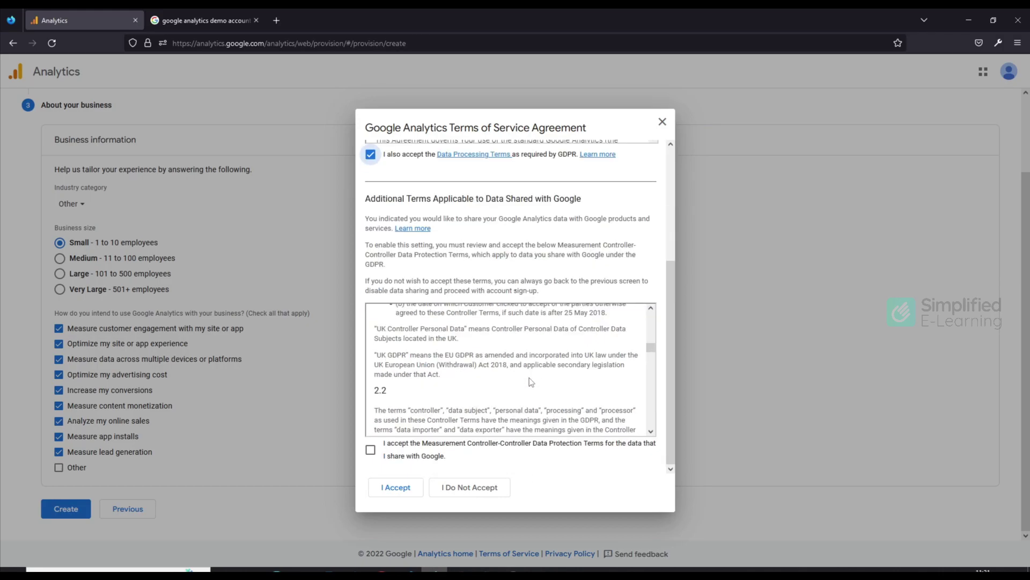
click(371, 450)
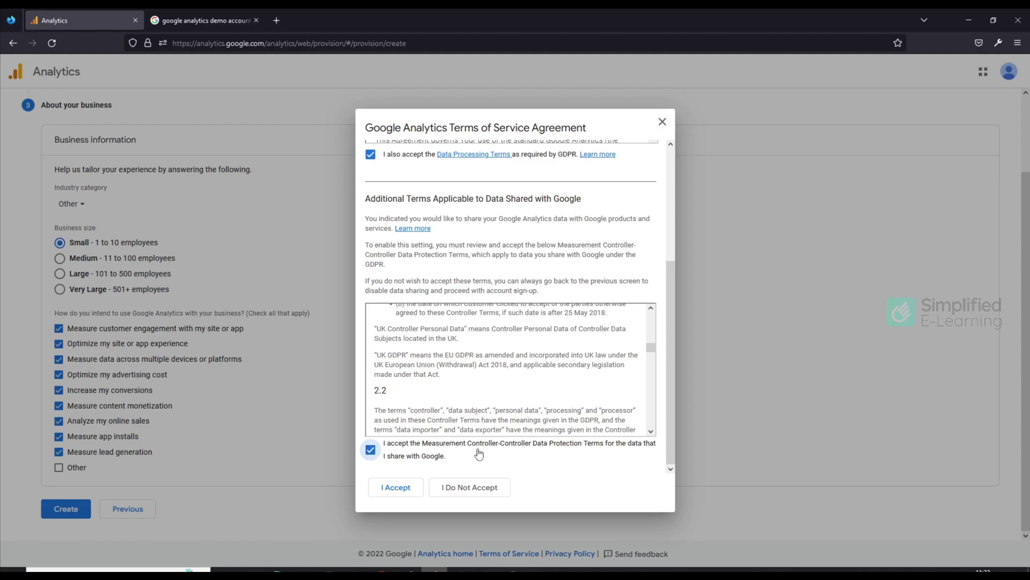
click(395, 487)
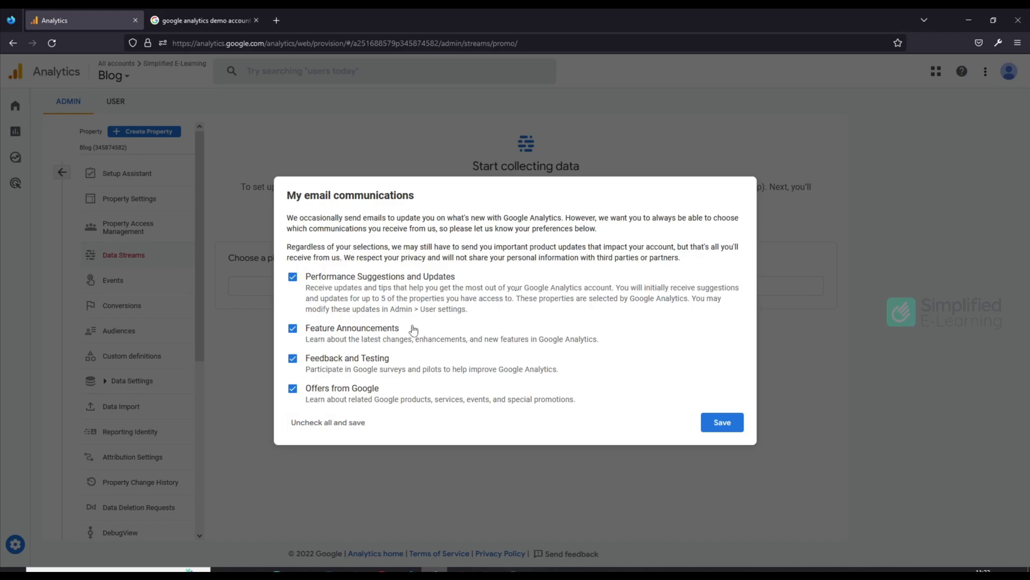
Step: Save the email communication preferences with all four options enabled and dismiss the Google Analytics 4 tour
click(731, 425)
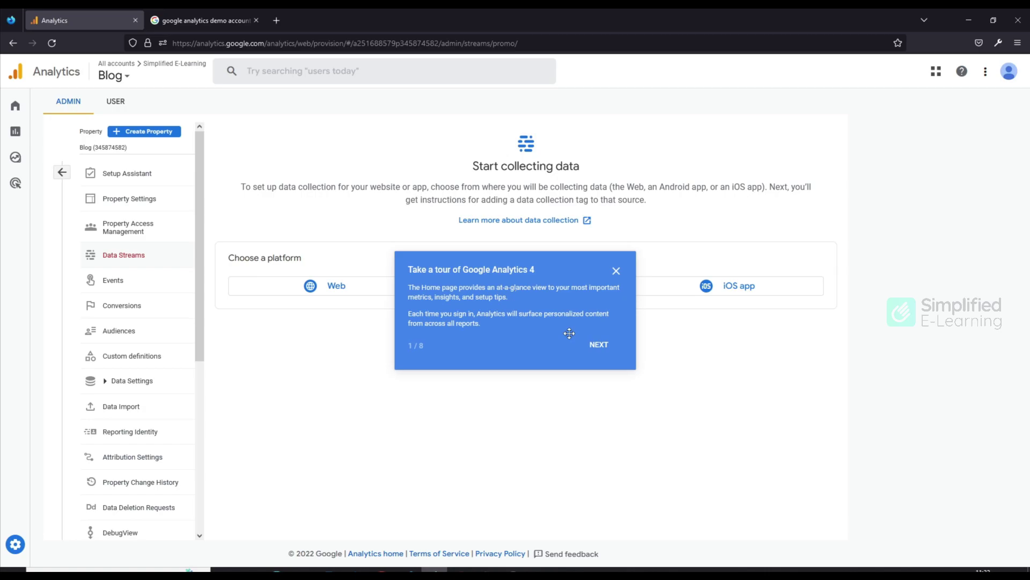
click(616, 270)
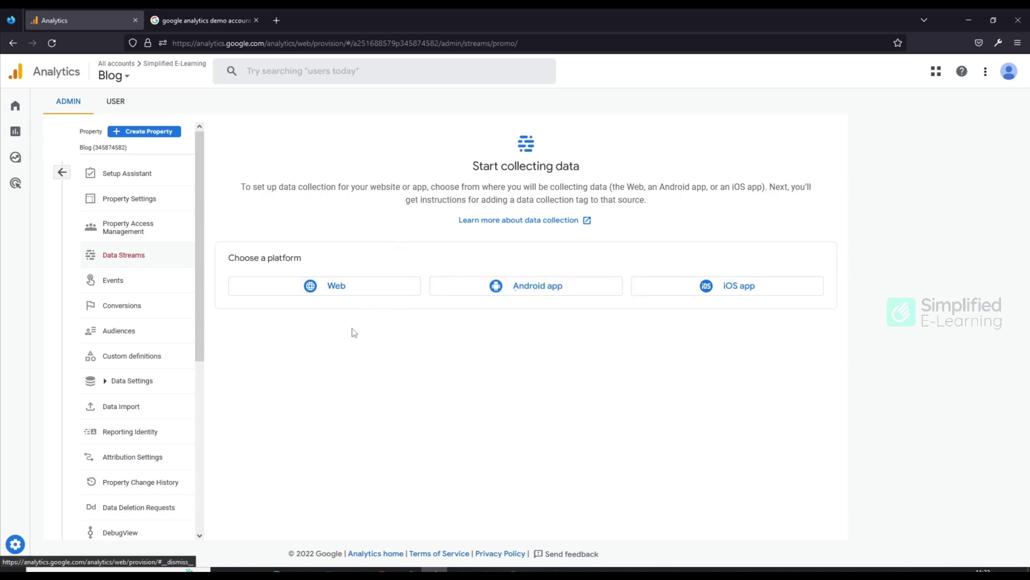
Step: Start a web data stream, copy the blog's address from the Edge window and return to Analytics in Firefox
click(330, 286)
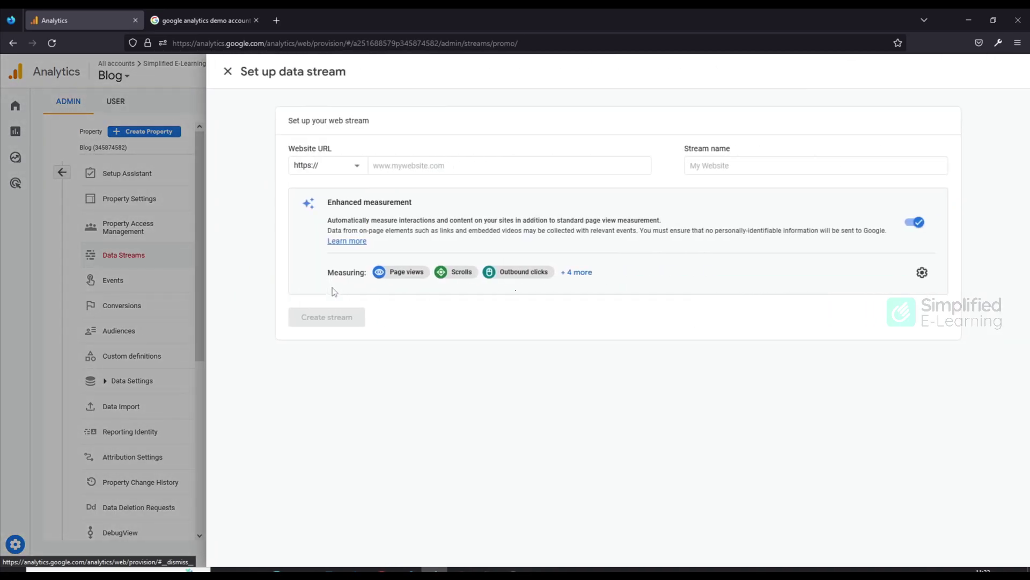
click(442, 164)
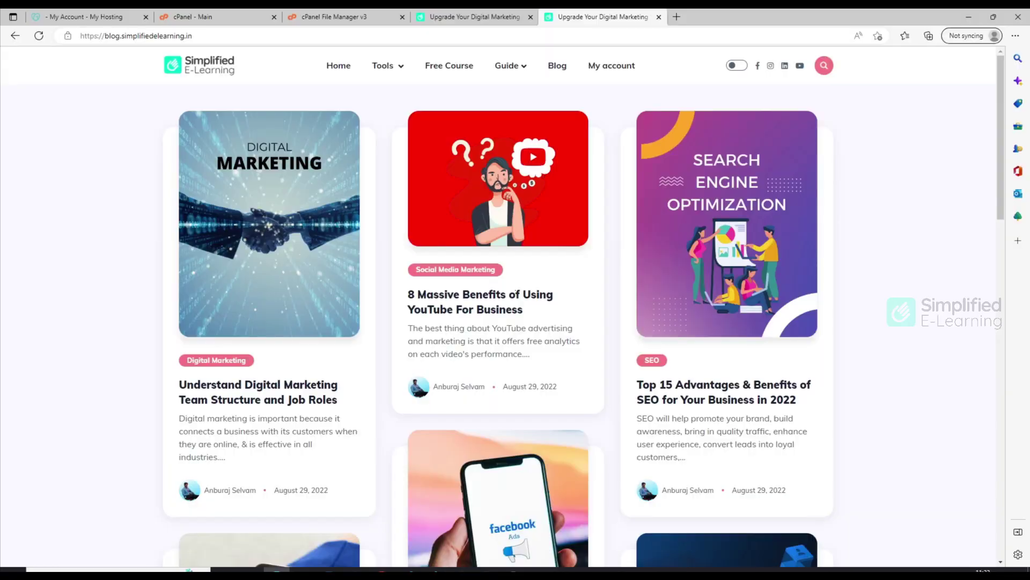
key(alt+Tab)
click(216, 38)
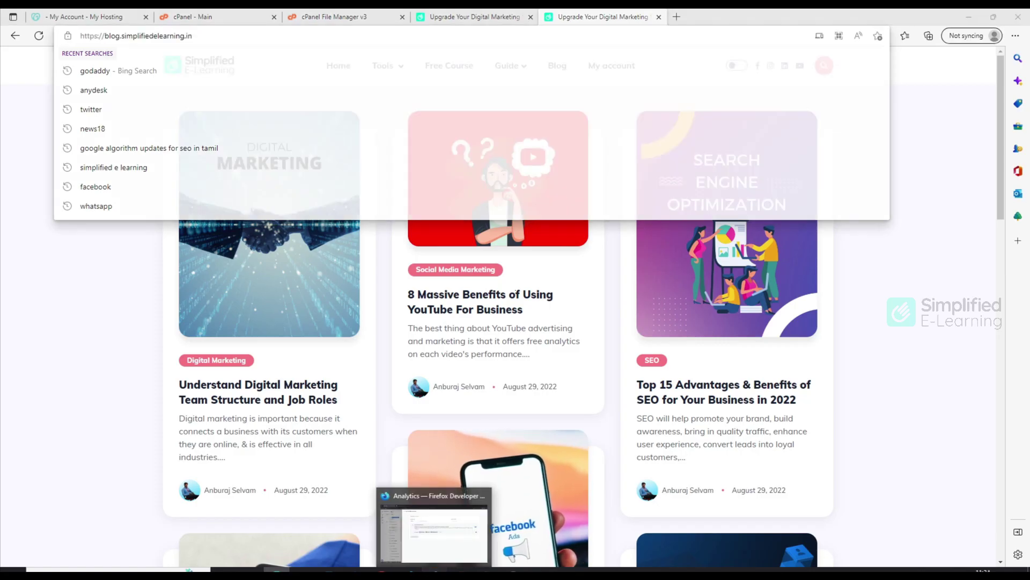
click(435, 569)
click(409, 165)
text(https://blog.simplifiedelearning.in/)
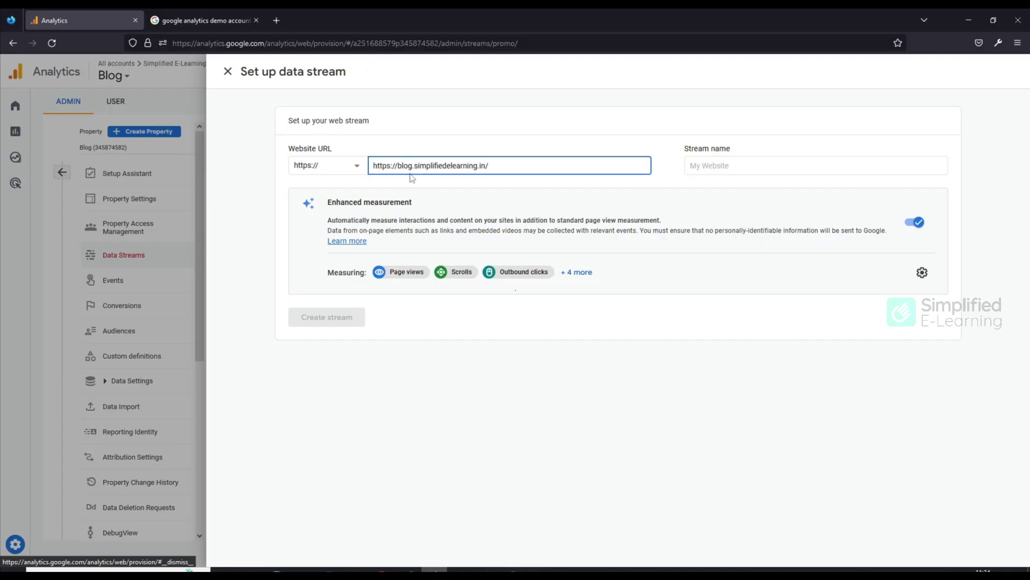
drag(397, 167, 359, 165)
key(BackSpace)
click(461, 166)
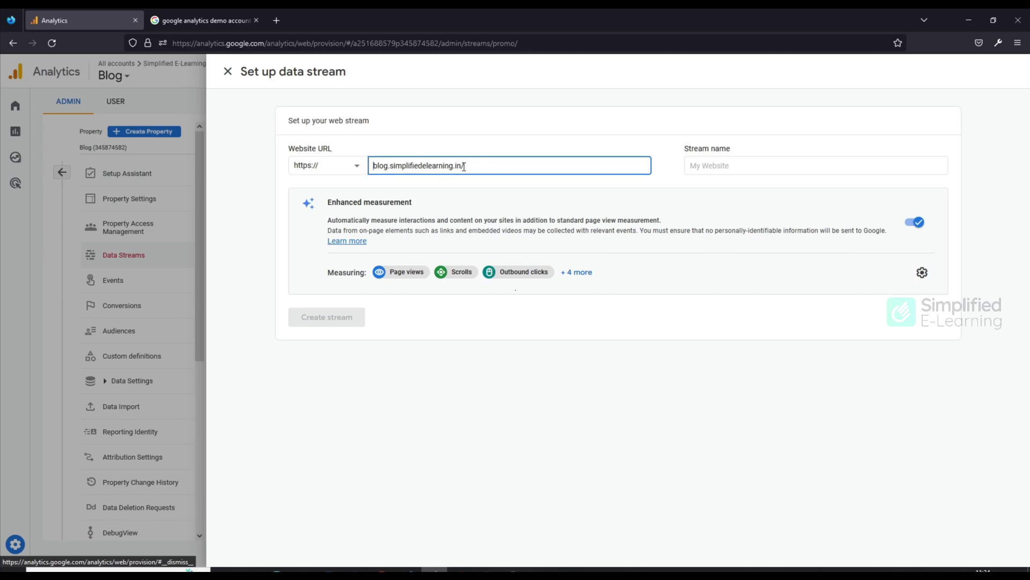
Step: Name the web stream Blog
click(755, 164)
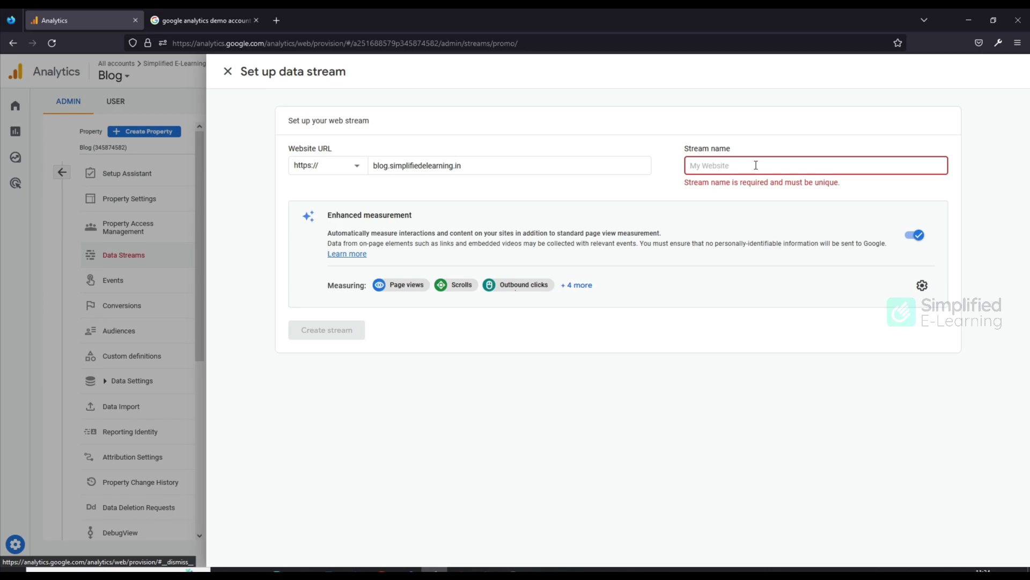
text(Blog)
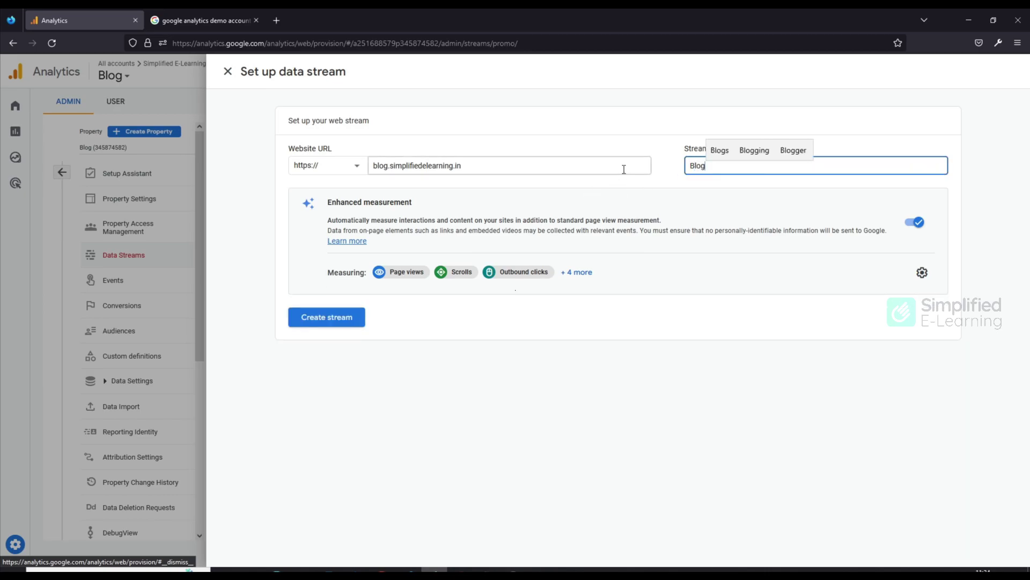
click(670, 175)
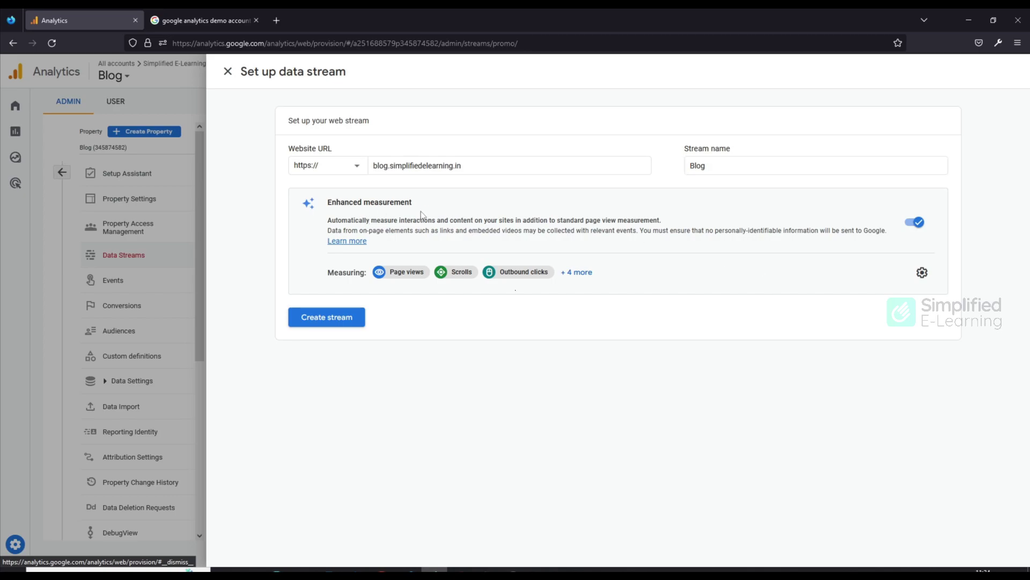
Step: Review all enhanced measurement events for the stream and save the settings with every event enabled
click(579, 276)
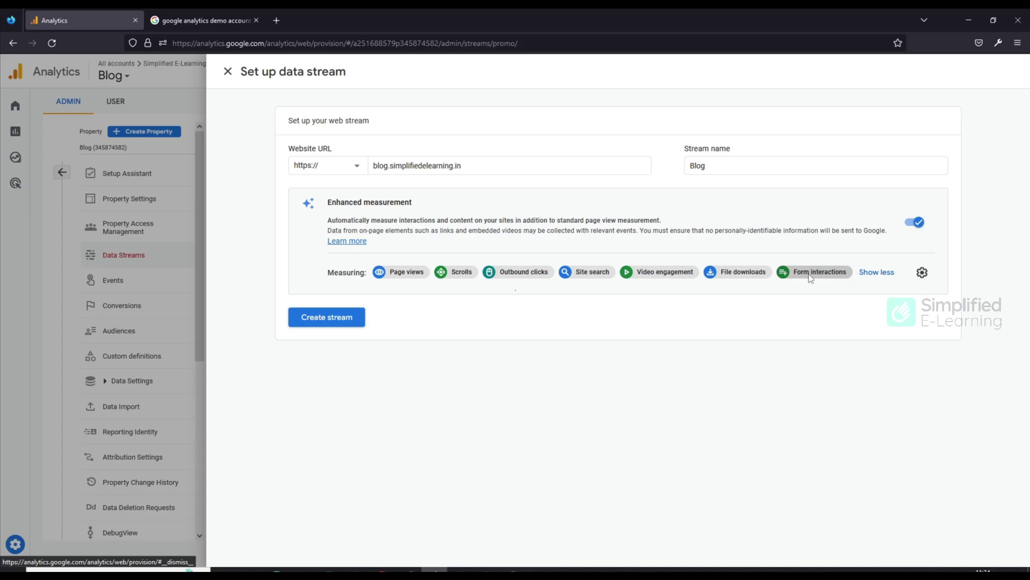
click(921, 274)
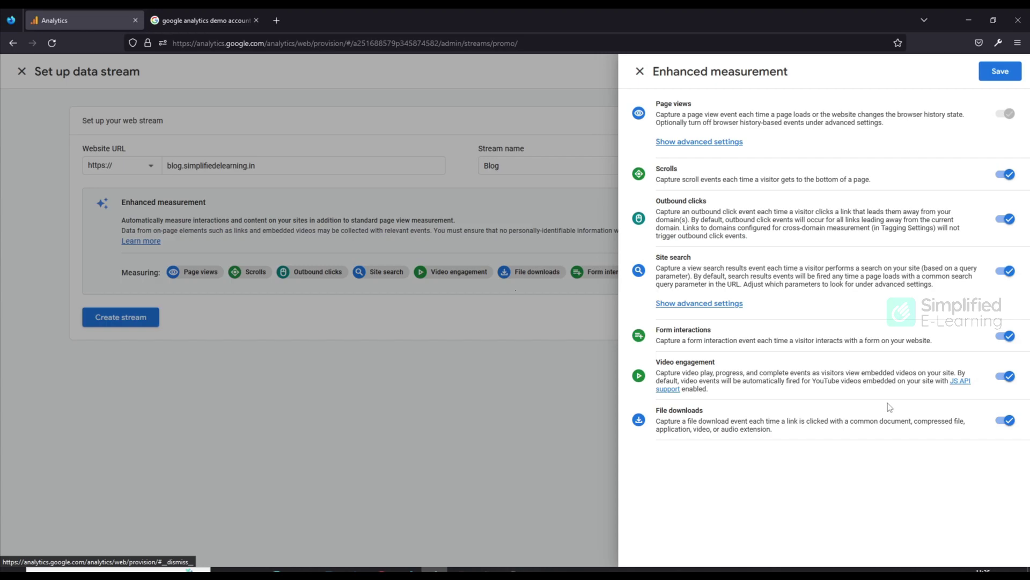
click(1000, 71)
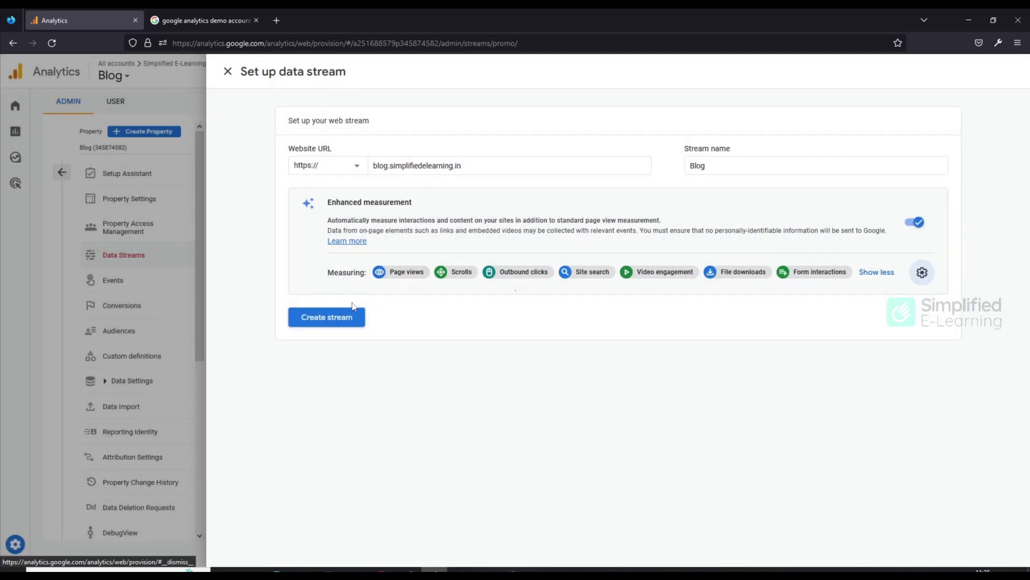
Step: Create the Blog web stream and show the manual installation instructions for its Google tag
click(331, 319)
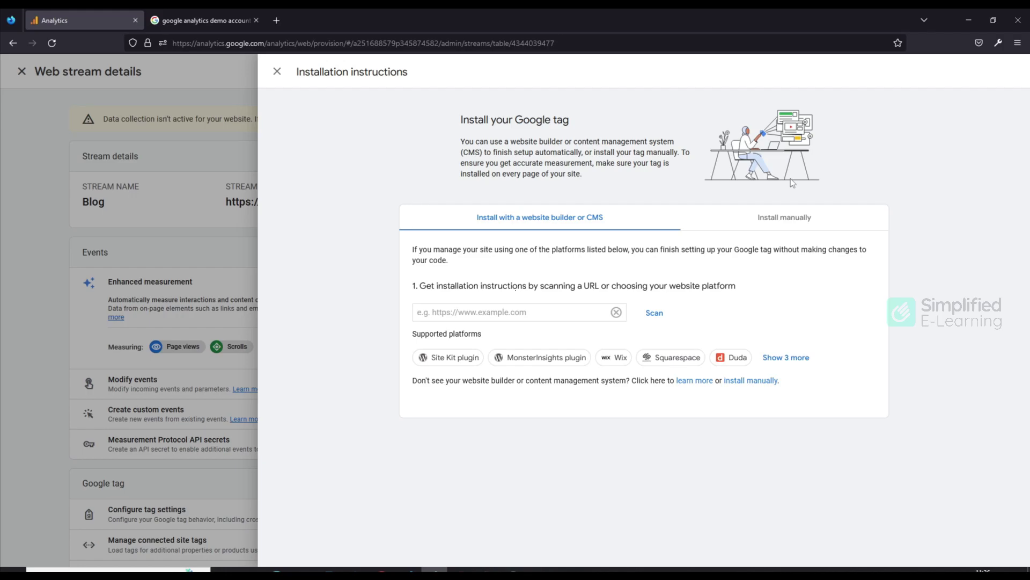
click(782, 224)
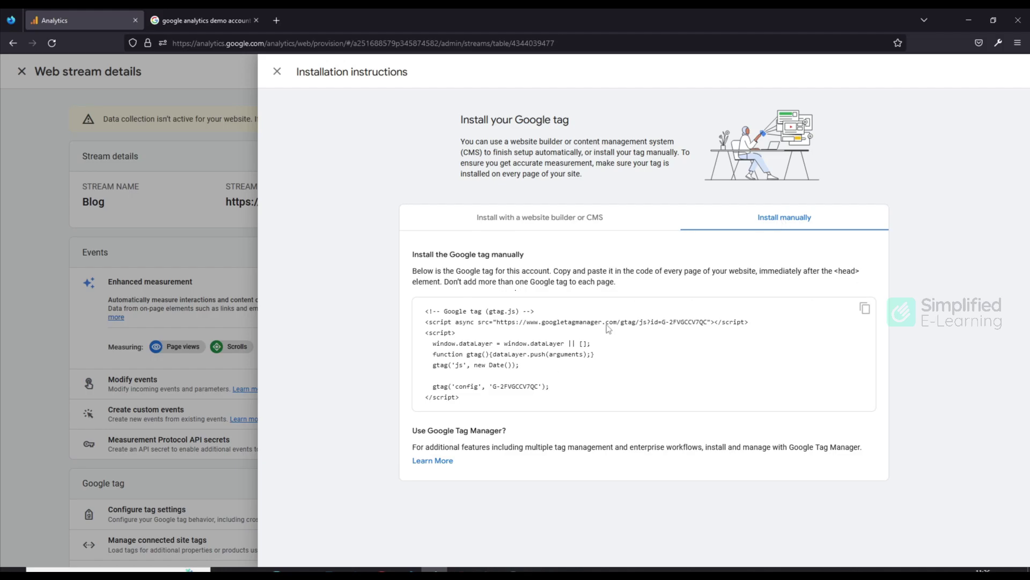
Step: Copy the Google tag, insert it below the google-site-verification meta tag in index.html in Visual Studio Code, and save the file
click(866, 310)
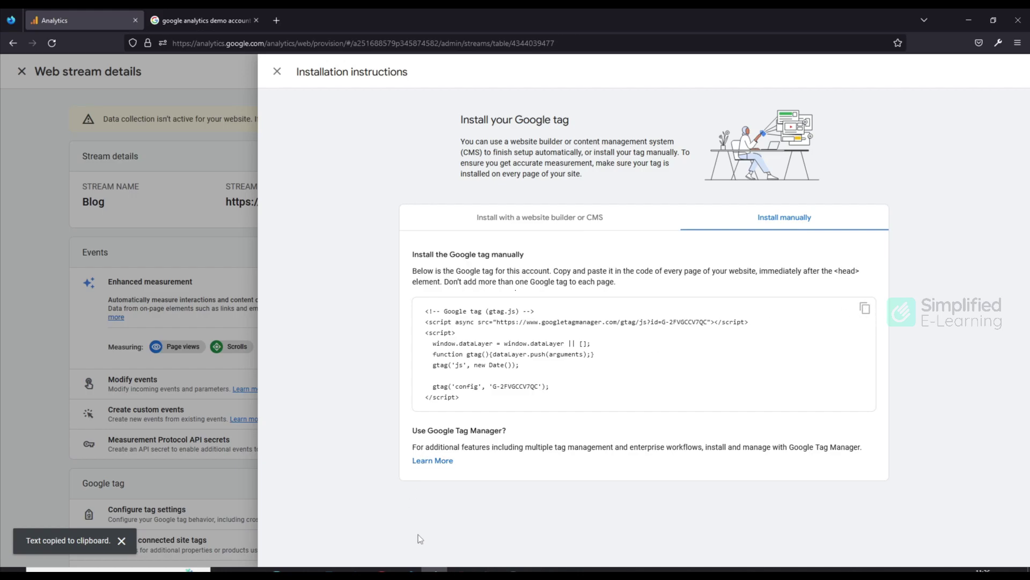
click(408, 569)
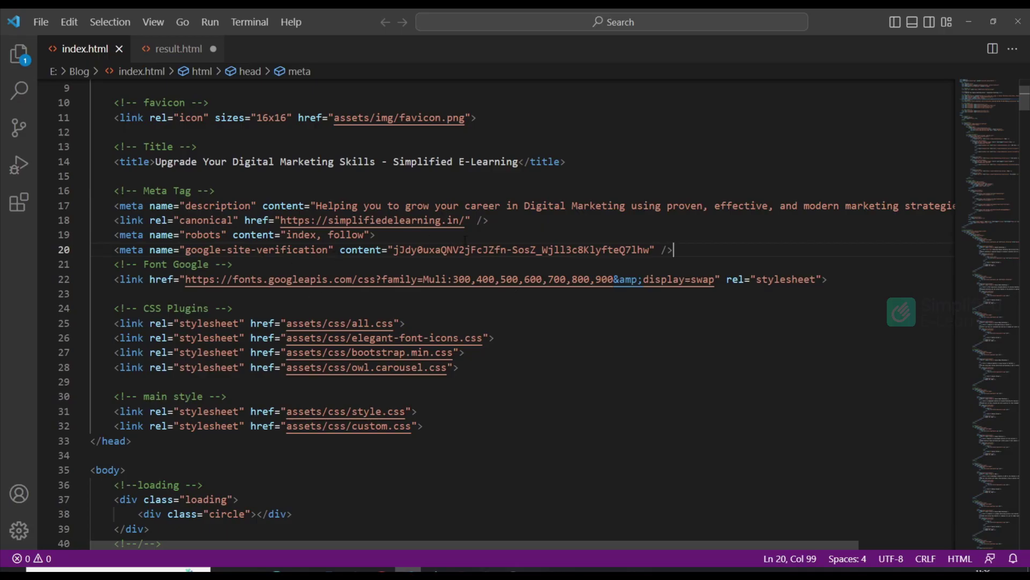
key(Return)
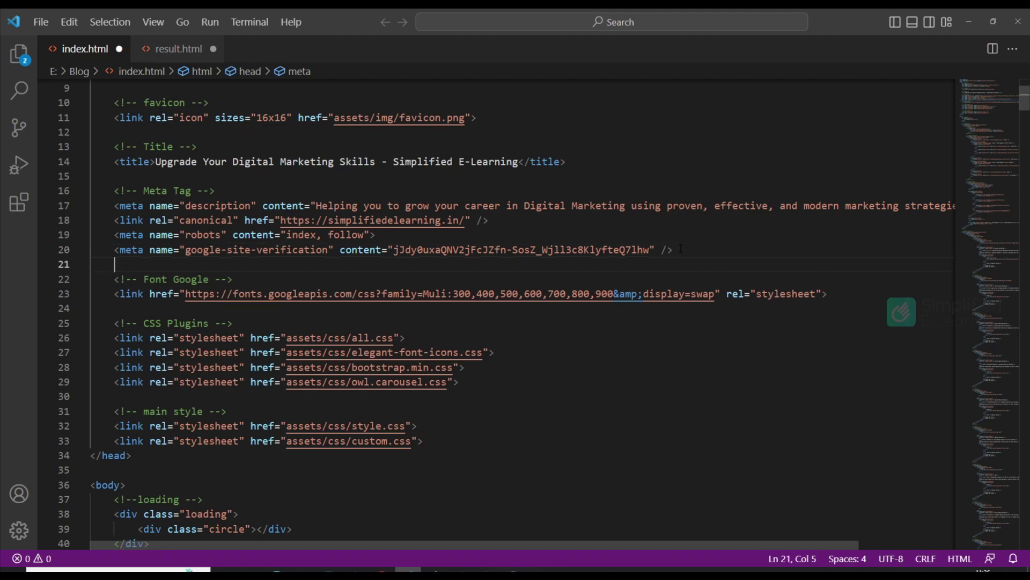
key(ctrl+v)
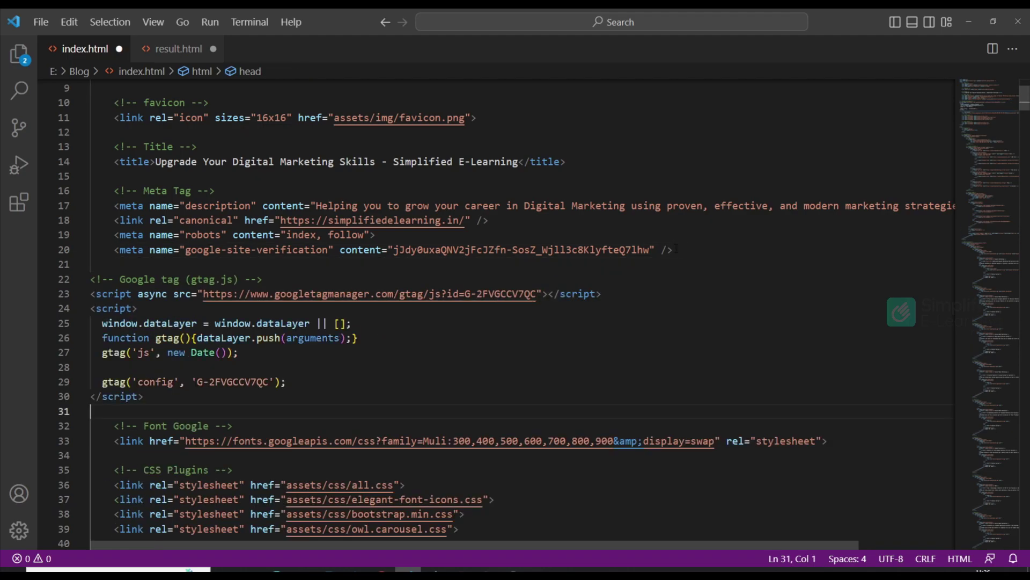
key(ctrl+s)
Step: In cPanel File Manager in Edge, upload the edited index.html to the public_html/blog.simplifiedelearning.in folder
click(279, 569)
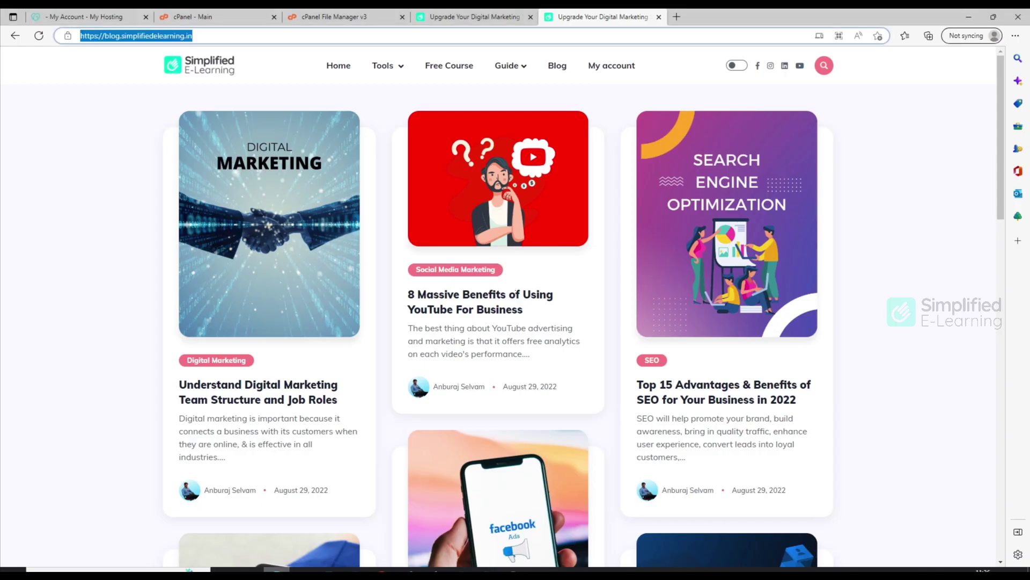
click(336, 15)
click(193, 83)
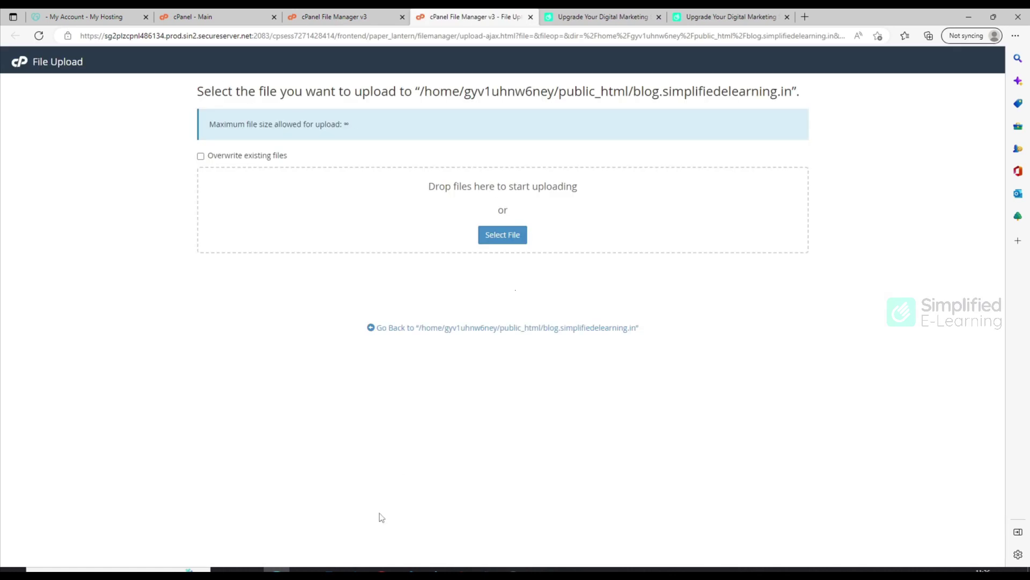
click(358, 567)
drag(618, 512, 520, 251)
click(596, 373)
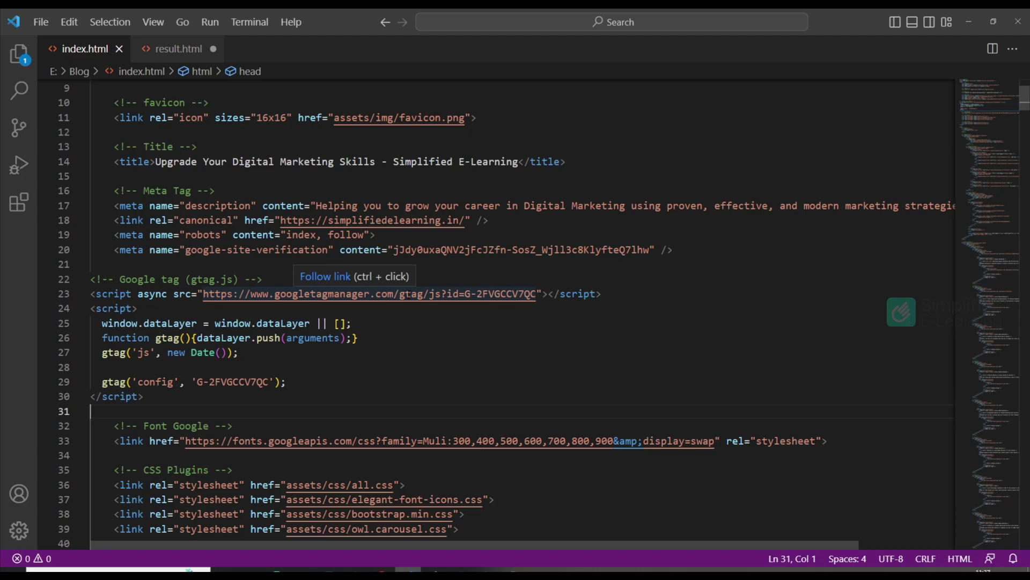
Step: Return to Google Analytics, close the installation instructions and the web stream details, and open the Blog property's Home page
key(alt+Tab)
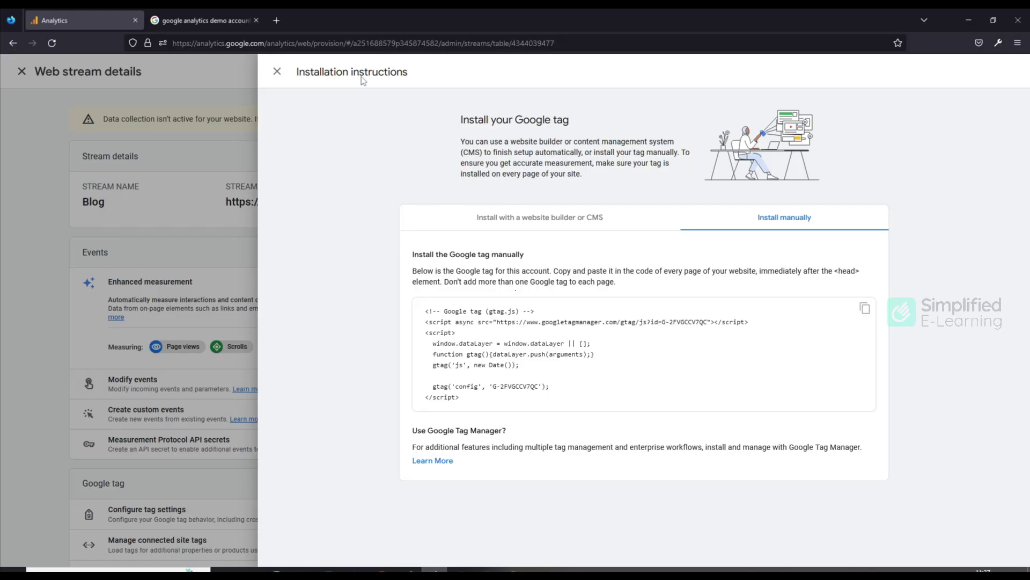
click(277, 72)
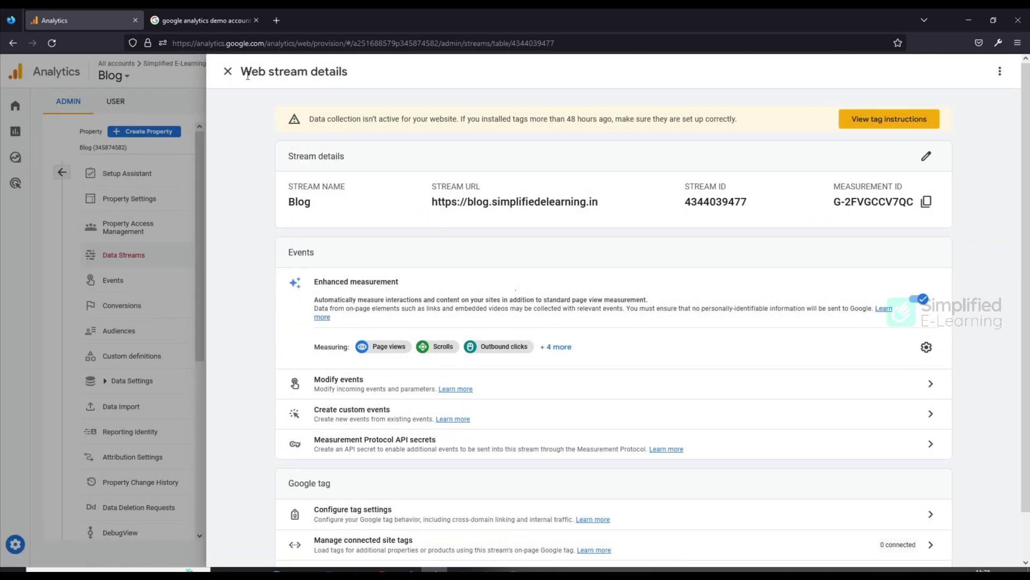
click(228, 71)
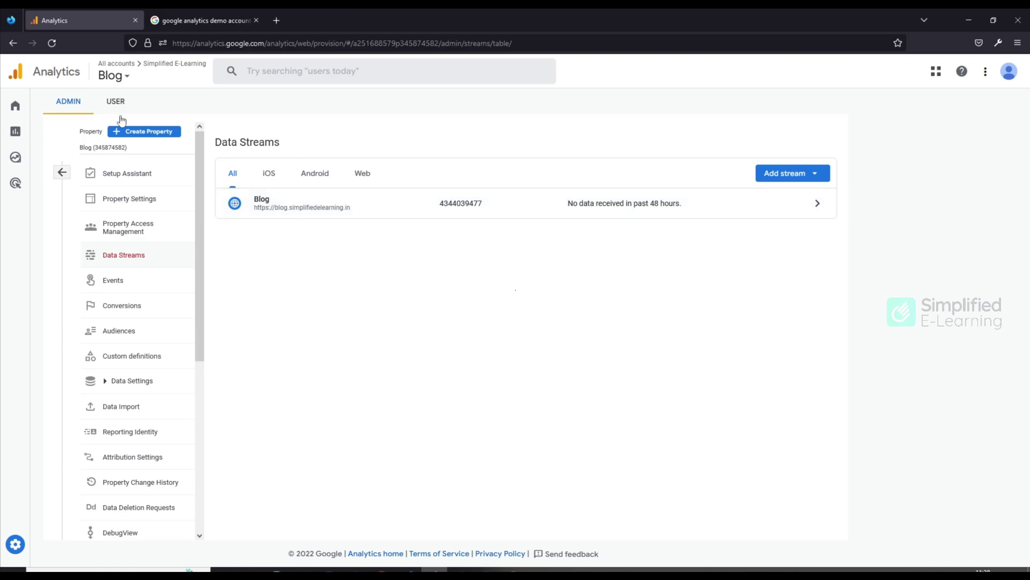
click(16, 107)
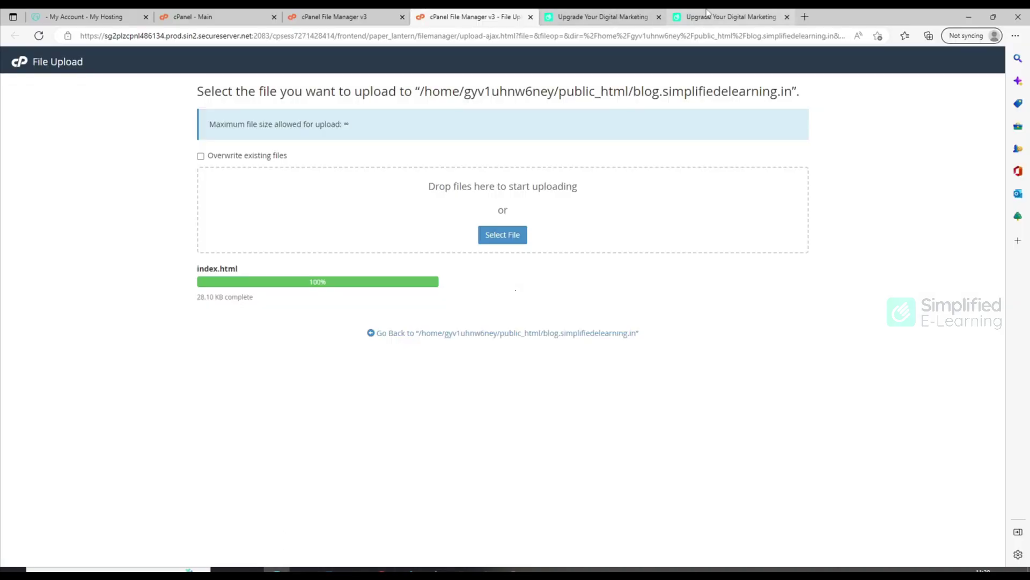
Step: Load the live blog.simplifiedelearning.in page in Edge, and check the Realtime report of the Blog property in Google Analytics
click(700, 19)
key(Return)
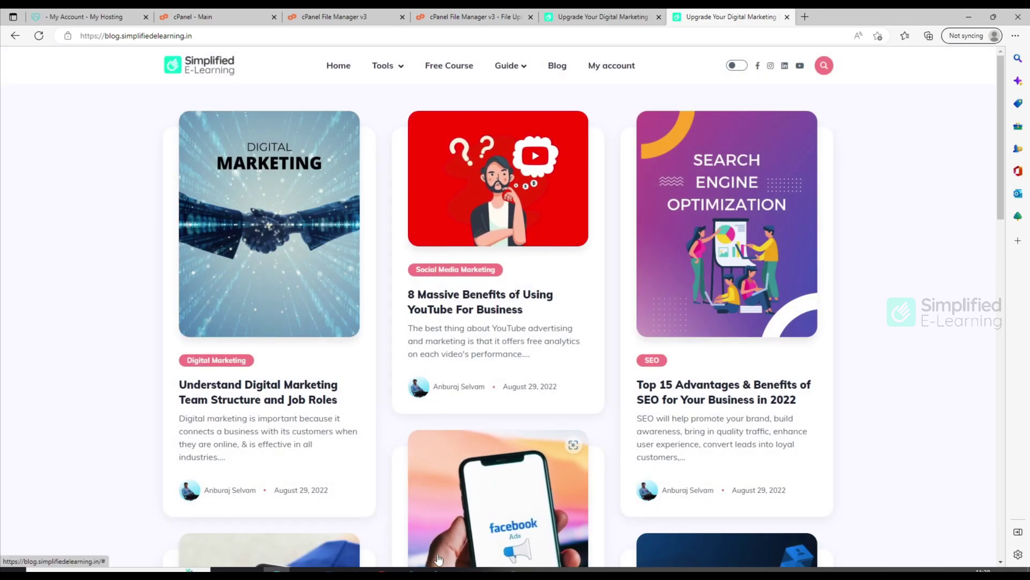
mouse_move(434, 570)
click(435, 528)
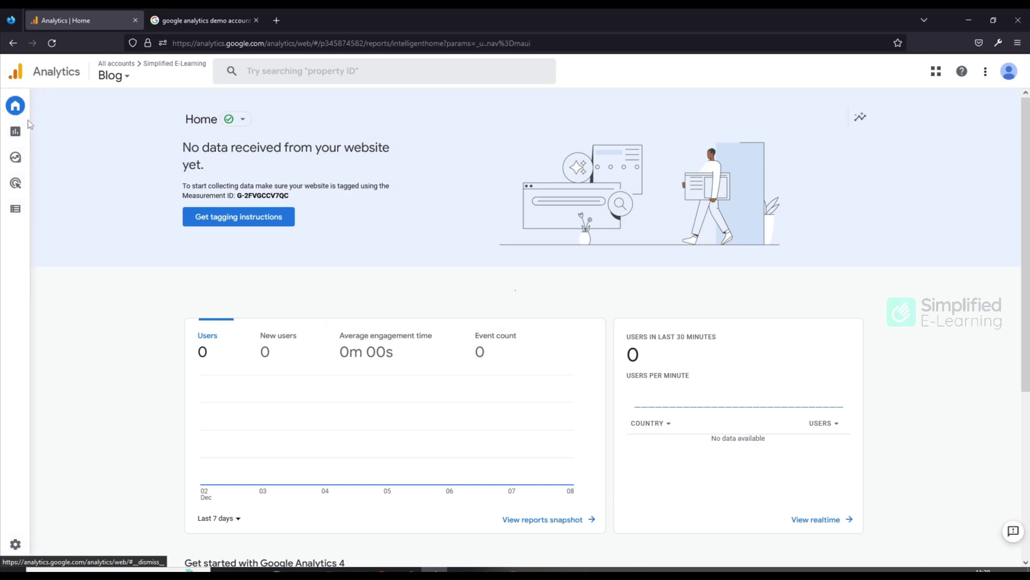
mouse_move(28, 120)
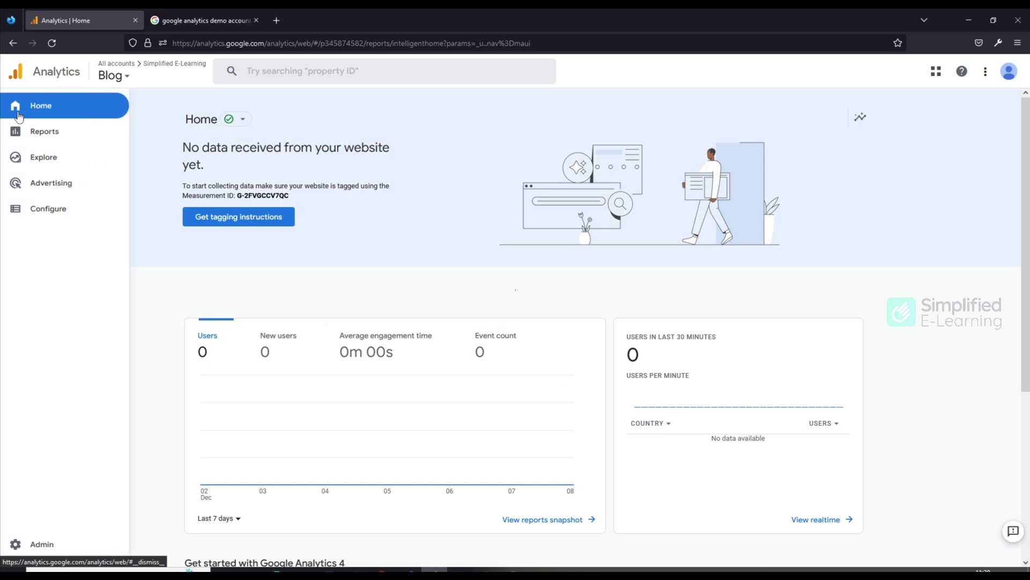
click(50, 134)
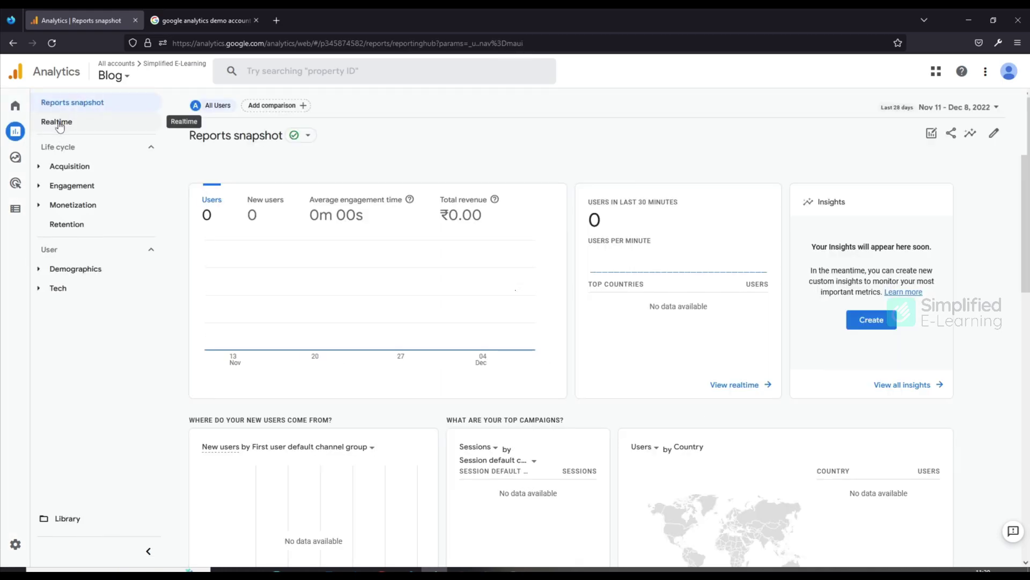
click(58, 125)
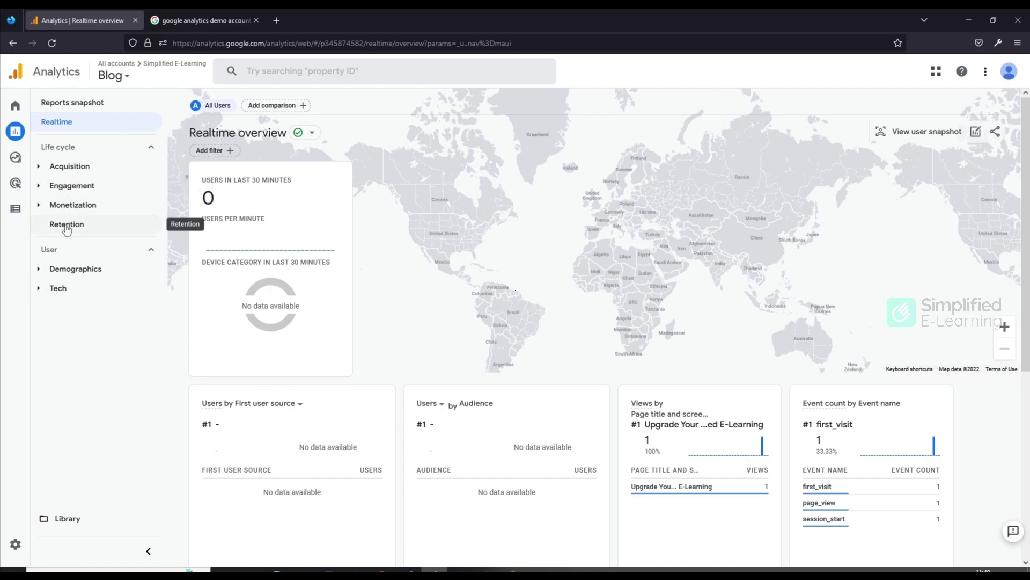
Step: Expand the Demographics reports in the User report collection
click(39, 273)
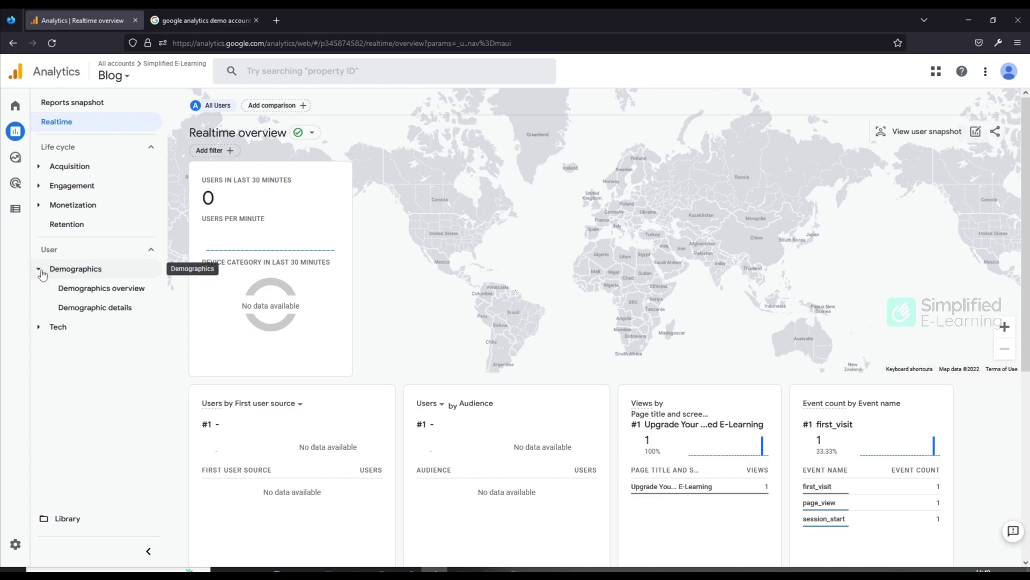